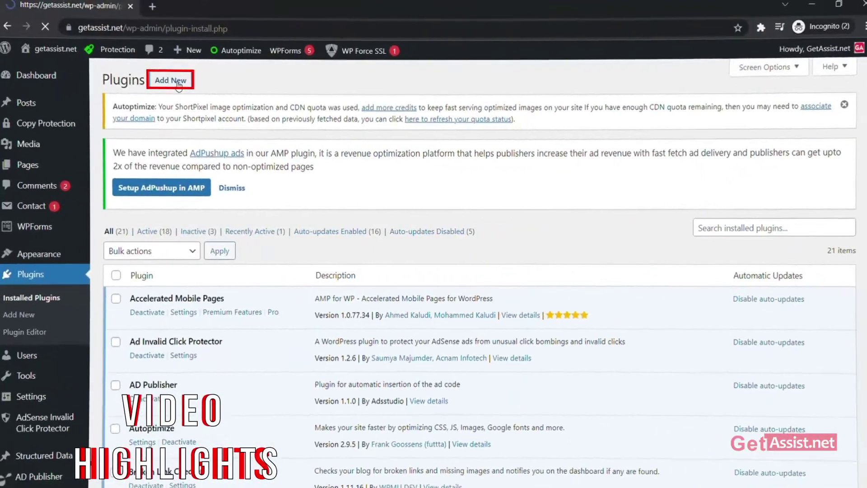
- Go to Add Plugins and enter 'yoast seo' in the plugin search box
{"action": "left_click", "coordinate": [164, 80]}
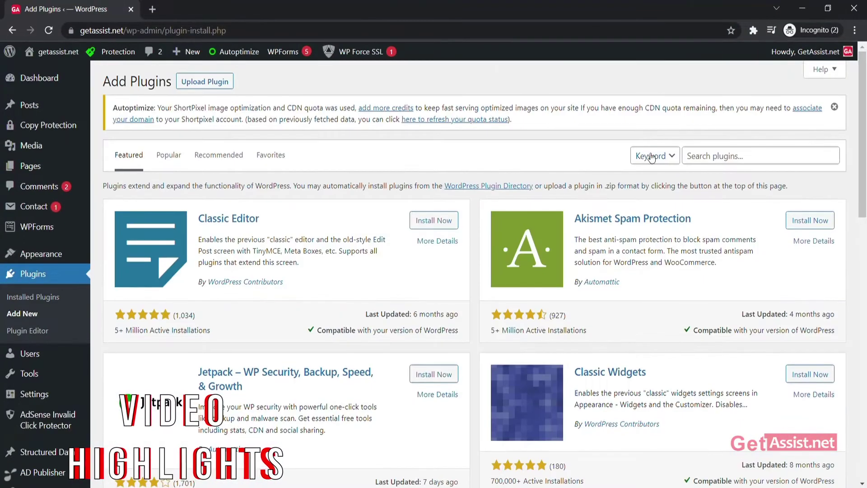
{"action": "left_click", "coordinate": [718, 163]}
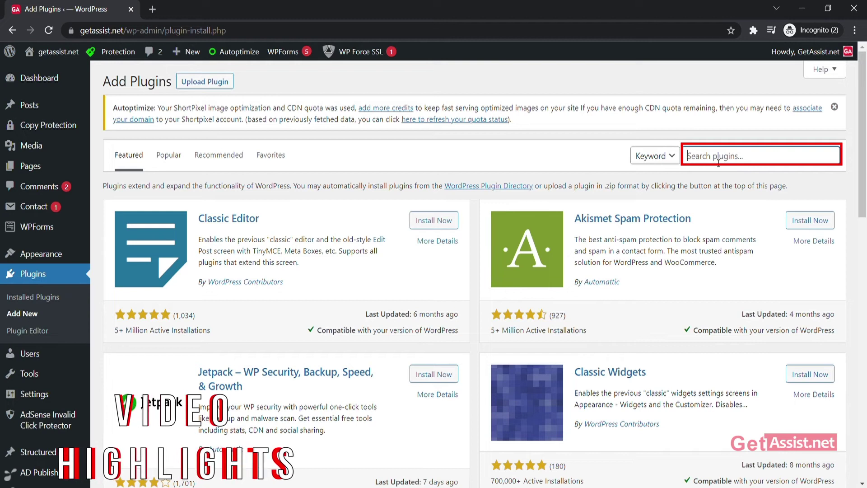
{"action": "type", "text": "yoast "}
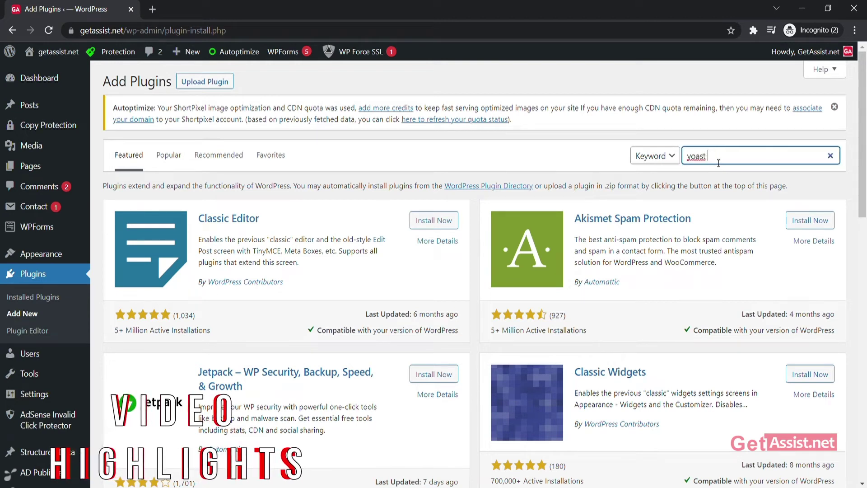
{"action": "type", "text": "seo"}
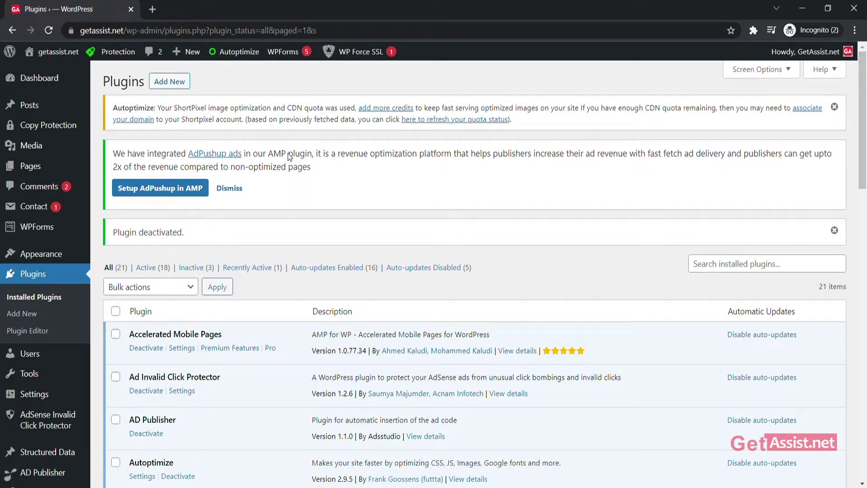
{"action": "scroll", "coordinate": [56, 391], "scroll_direction": "down", "scroll_amount": 3}
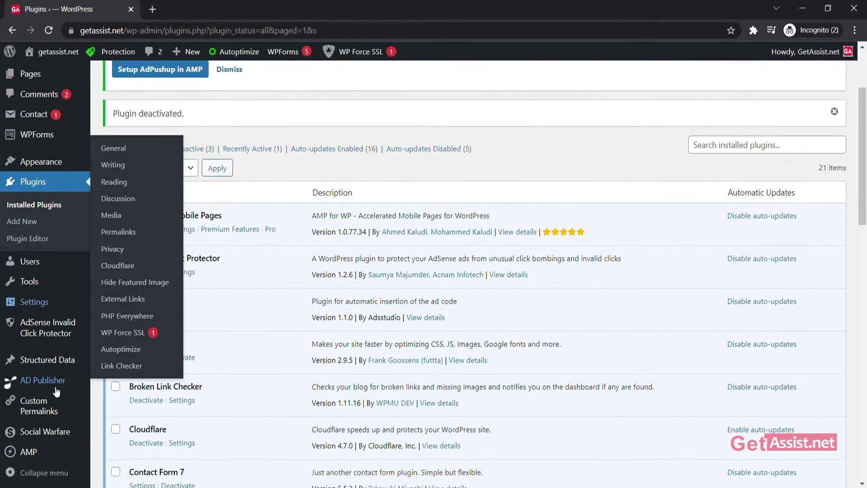
{"action": "scroll", "coordinate": [56, 392], "scroll_direction": "down", "scroll_amount": 3}
{"action": "scroll", "coordinate": [36, 135], "scroll_direction": "up", "scroll_amount": 6}
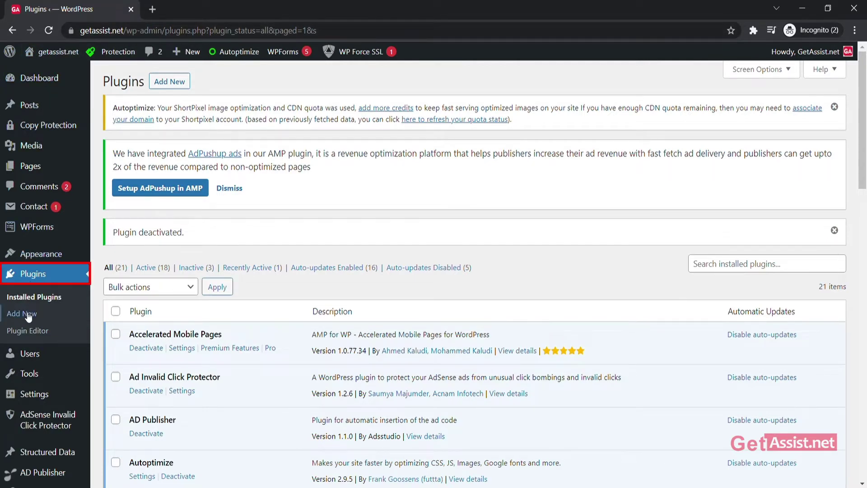
{"action": "left_click", "coordinate": [46, 280]}
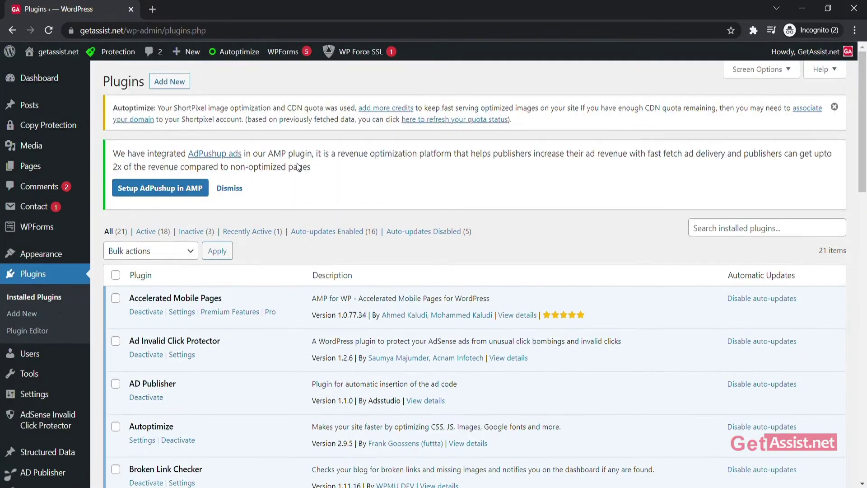
{"action": "scroll", "coordinate": [183, 307], "scroll_direction": "down", "scroll_amount": 2}
{"action": "scroll", "coordinate": [189, 298], "scroll_direction": "up", "scroll_amount": 2}
- Search the plugin directory for 'yoast seo' so Yoast SEO is listed first with Activate
{"action": "left_click", "coordinate": [177, 85]}
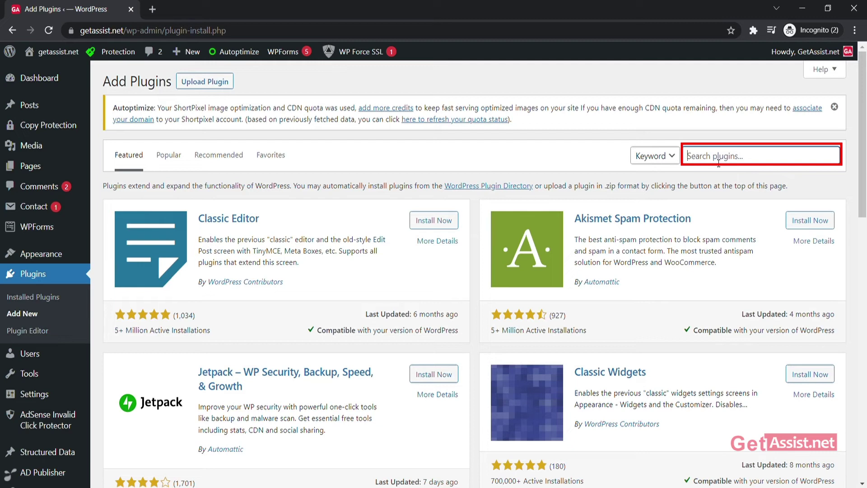
{"action": "type", "text": "yoast s"}
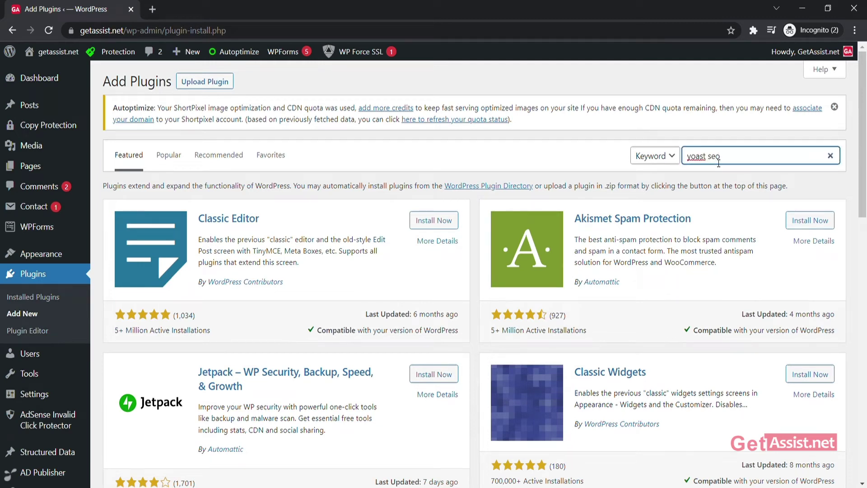
{"action": "type", "text": "eo"}
{"action": "key", "text": "Return"}
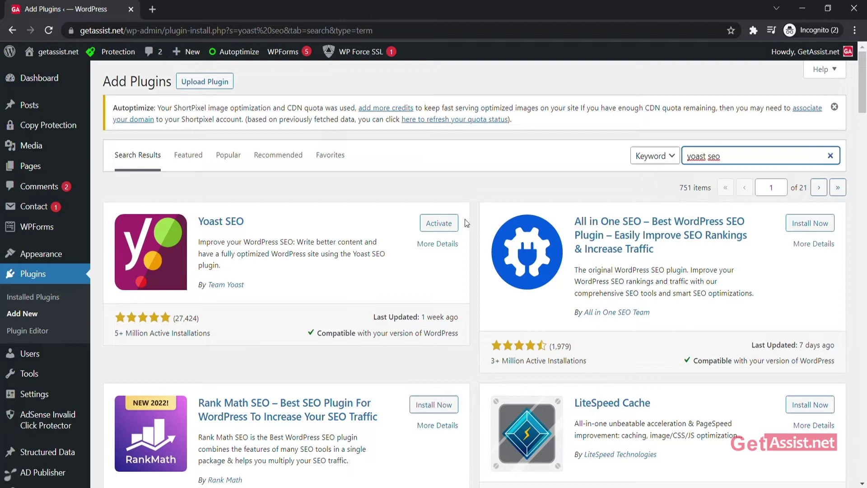
- Activate Yoast SEO and review its Bing and Google webmaster verification code fields
{"action": "left_click", "coordinate": [445, 228]}
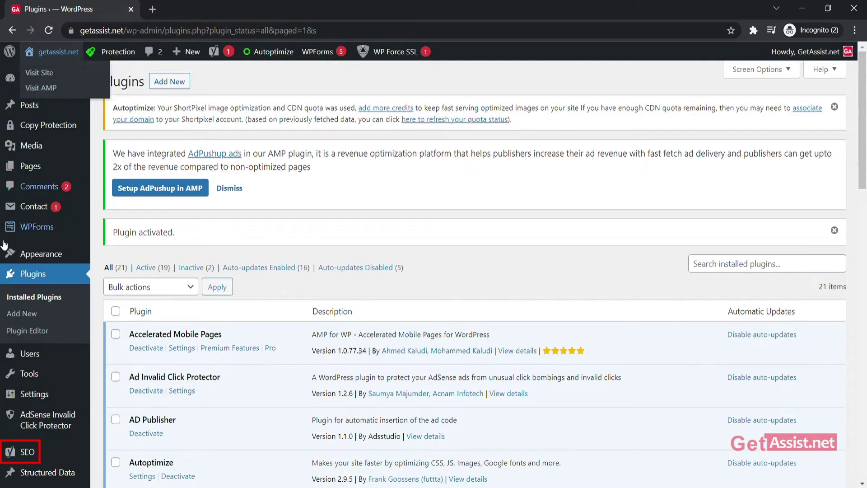
{"action": "left_click", "coordinate": [30, 452]}
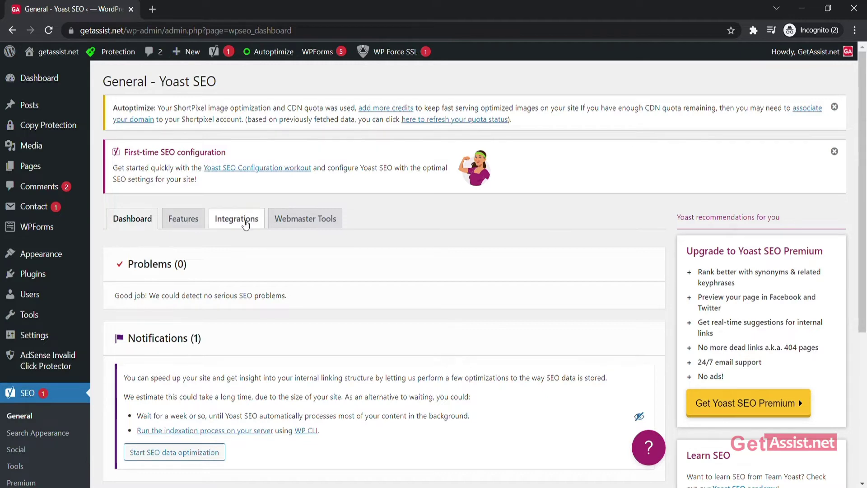
{"action": "left_click", "coordinate": [299, 220]}
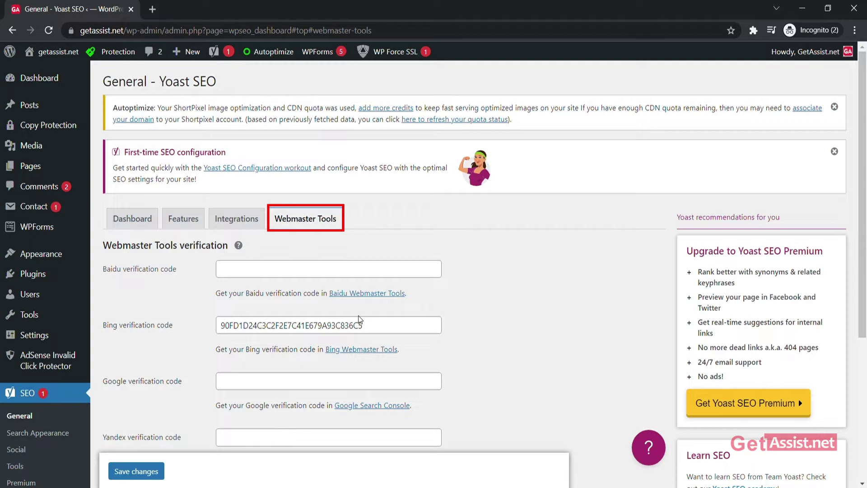
{"action": "left_click_drag", "start_coordinate": [387, 325], "coordinate": [207, 319]}
{"action": "left_click", "coordinate": [259, 380]}
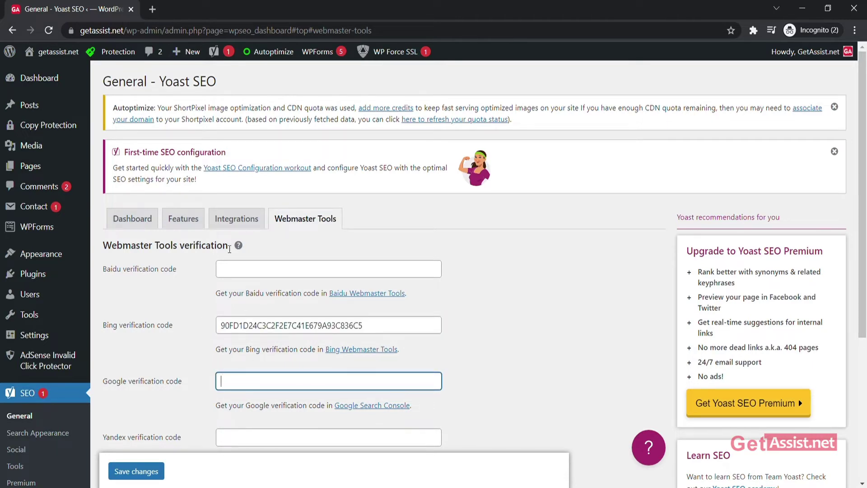
{"action": "left_click", "coordinate": [40, 435]}
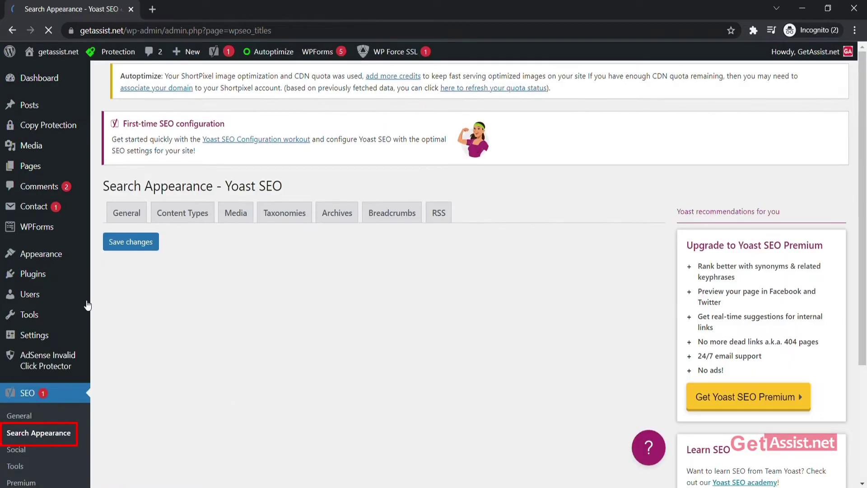
- Review the homepage SEO title and meta description on the General search appearance tab
{"action": "left_click", "coordinate": [135, 221]}
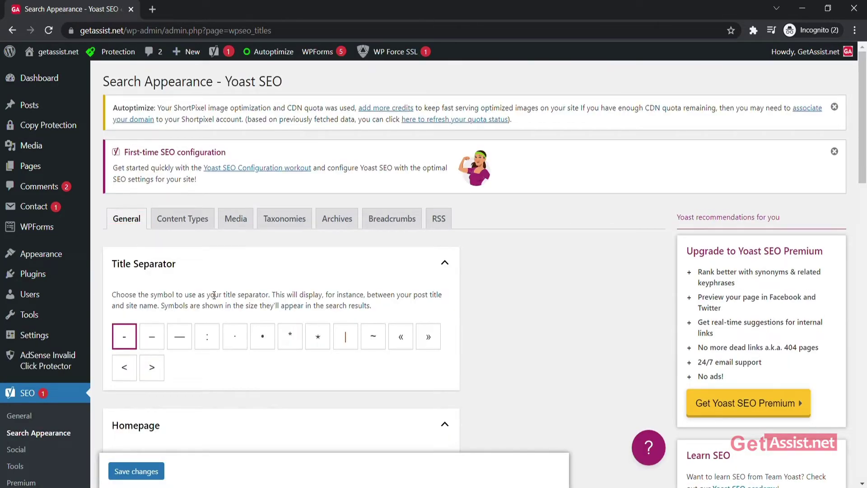
{"action": "scroll", "coordinate": [214, 298], "scroll_direction": "down", "scroll_amount": 7}
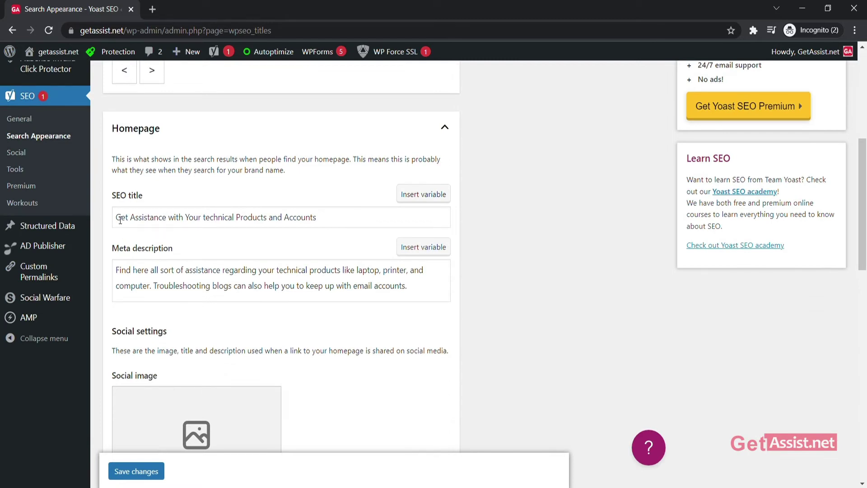
{"action": "left_click_drag", "start_coordinate": [120, 220], "coordinate": [344, 221]}
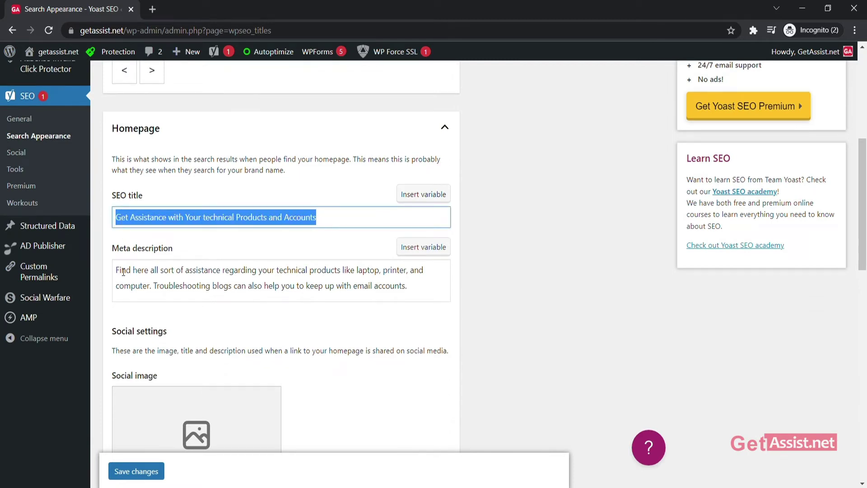
{"action": "left_click_drag", "start_coordinate": [123, 272], "coordinate": [423, 294]}
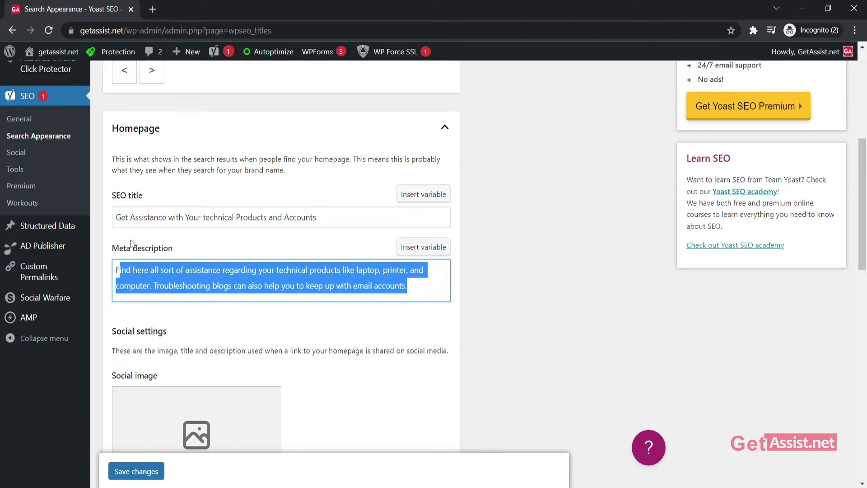
{"action": "scroll", "coordinate": [153, 289], "scroll_direction": "down", "scroll_amount": 15}
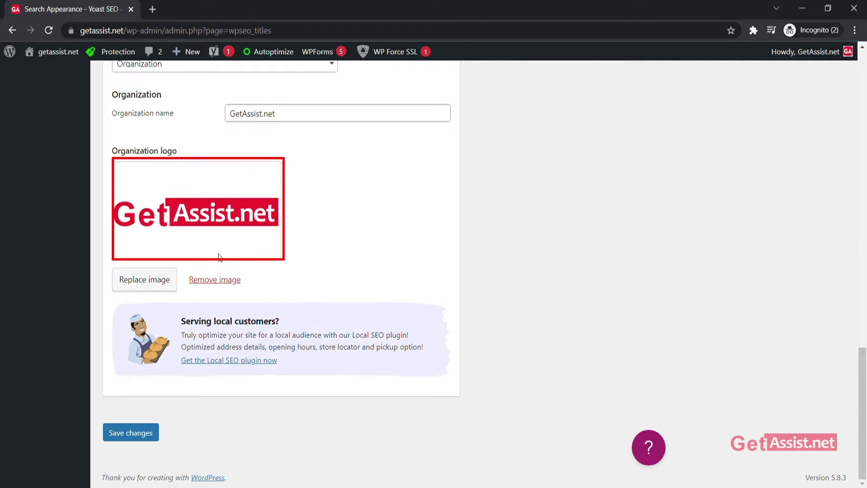
{"action": "scroll", "coordinate": [226, 230], "scroll_direction": "up", "scroll_amount": 3}
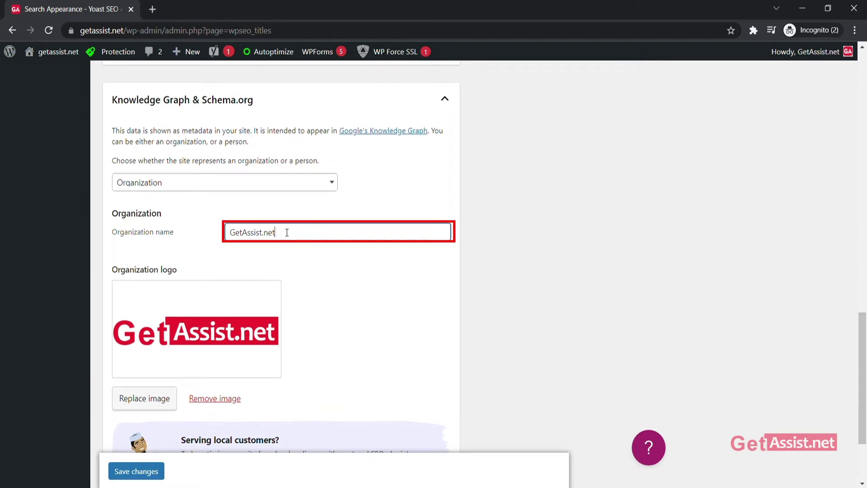
- Check the Knowledge Graph organization name GetAssist.net and save the search appearance settings
{"action": "left_click_drag", "start_coordinate": [286, 230], "coordinate": [216, 229]}
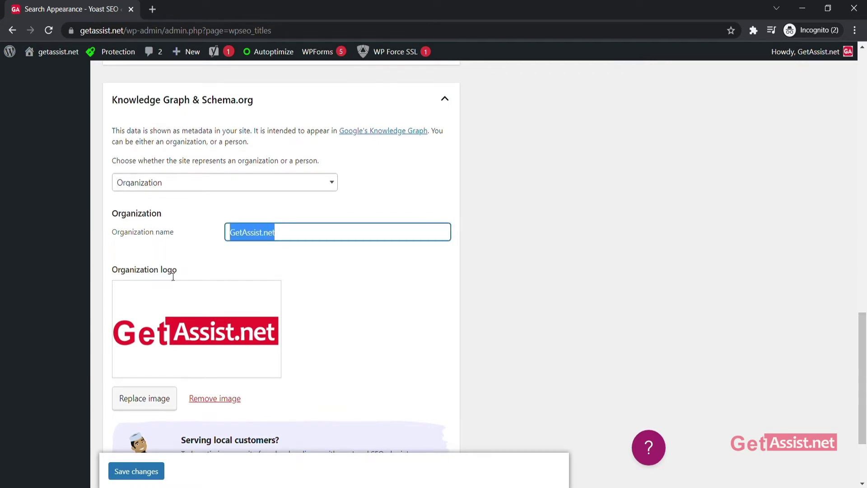
{"action": "scroll", "coordinate": [173, 274], "scroll_direction": "down", "scroll_amount": 3}
{"action": "left_click", "coordinate": [143, 428]}
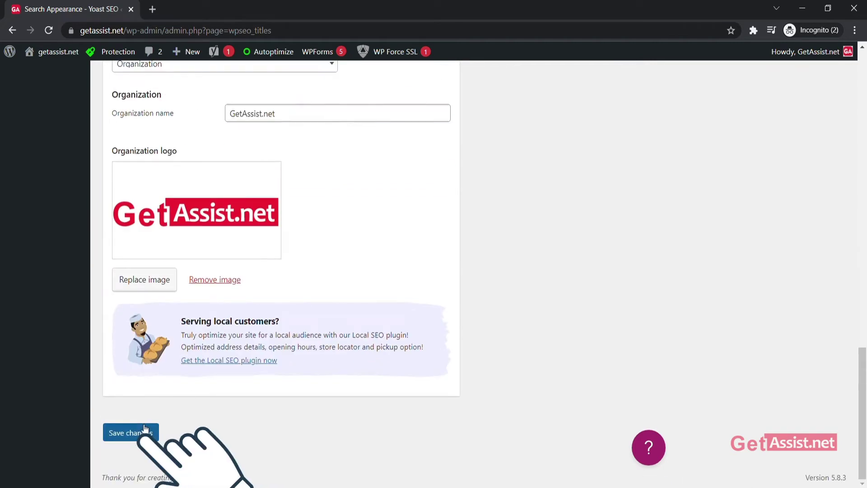
{"action": "scroll", "coordinate": [261, 341], "scroll_direction": "up", "scroll_amount": 15}
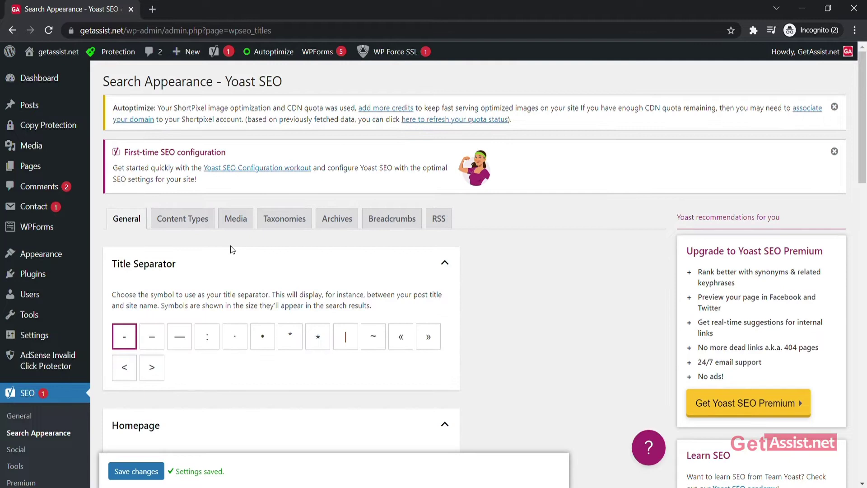
- Look over the Posts defaults under Content Types, then the Media attachment URL redirection set to Yes
{"action": "left_click", "coordinate": [192, 226]}
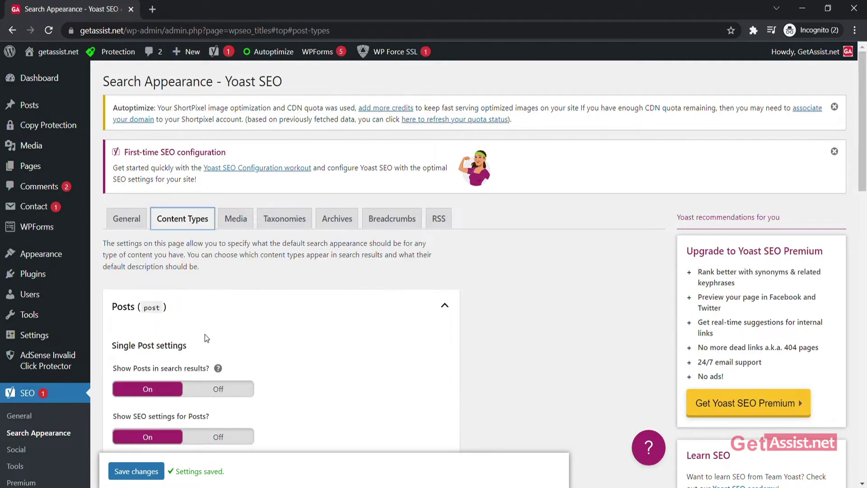
{"action": "scroll", "coordinate": [206, 340], "scroll_direction": "down", "scroll_amount": 3}
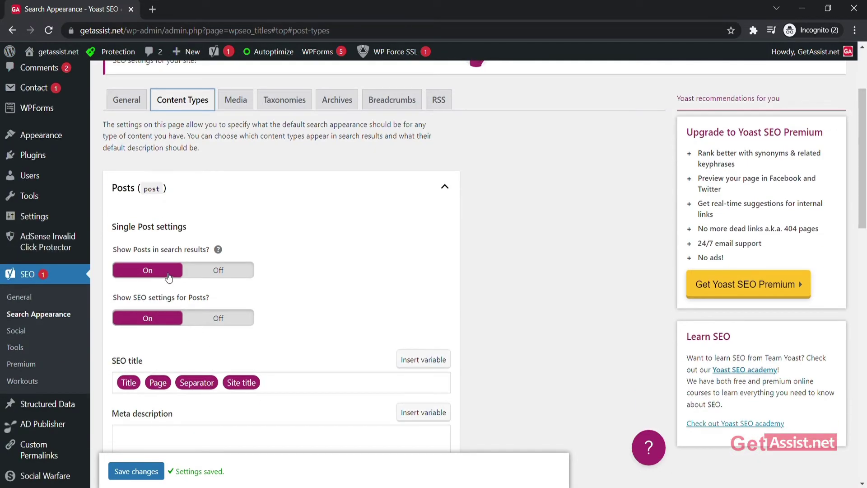
{"action": "scroll", "coordinate": [169, 277], "scroll_direction": "down", "scroll_amount": 8}
{"action": "scroll", "coordinate": [166, 294], "scroll_direction": "up", "scroll_amount": 2}
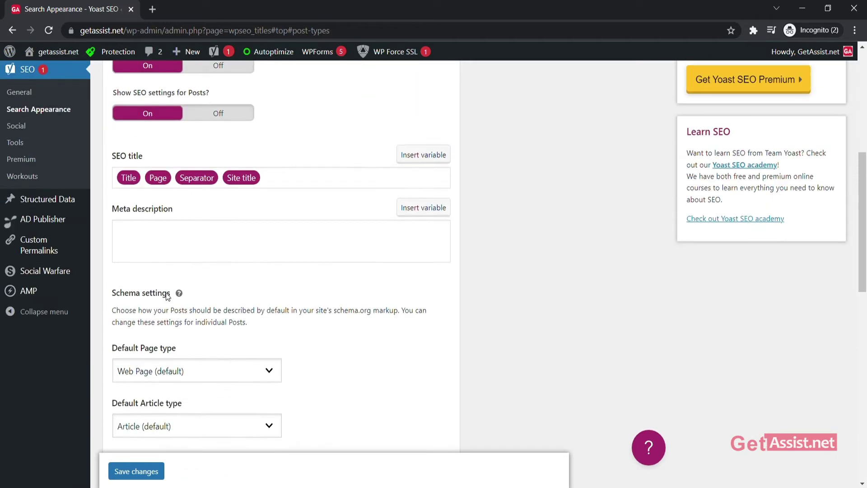
{"action": "scroll", "coordinate": [167, 298], "scroll_direction": "down", "scroll_amount": 1}
{"action": "scroll", "coordinate": [166, 298], "scroll_direction": "down", "scroll_amount": 2}
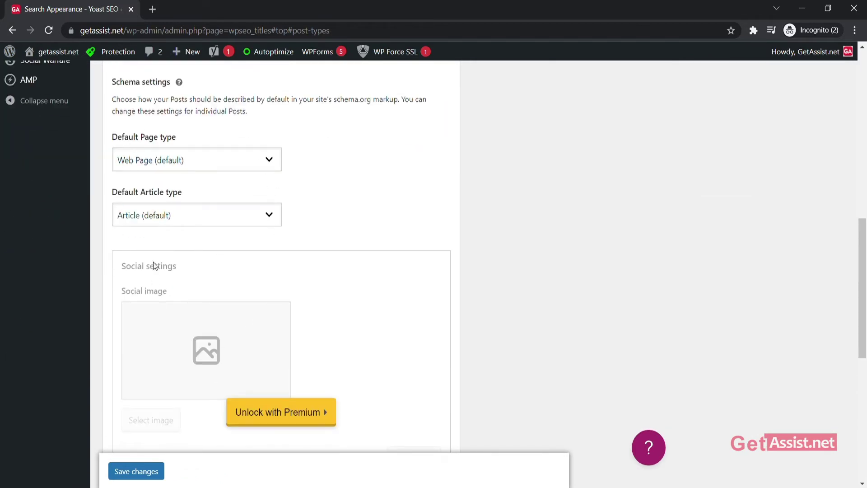
{"action": "scroll", "coordinate": [273, 207], "scroll_direction": "up", "scroll_amount": 5}
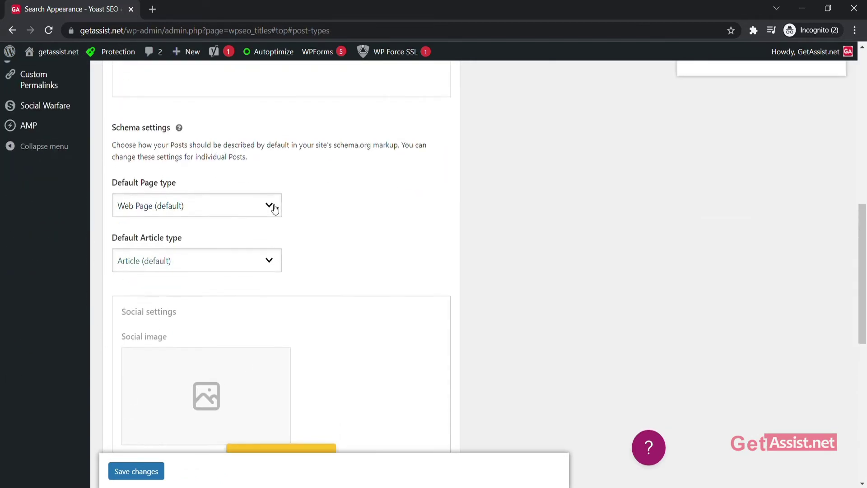
{"action": "scroll", "coordinate": [141, 391], "scroll_direction": "up", "scroll_amount": 3}
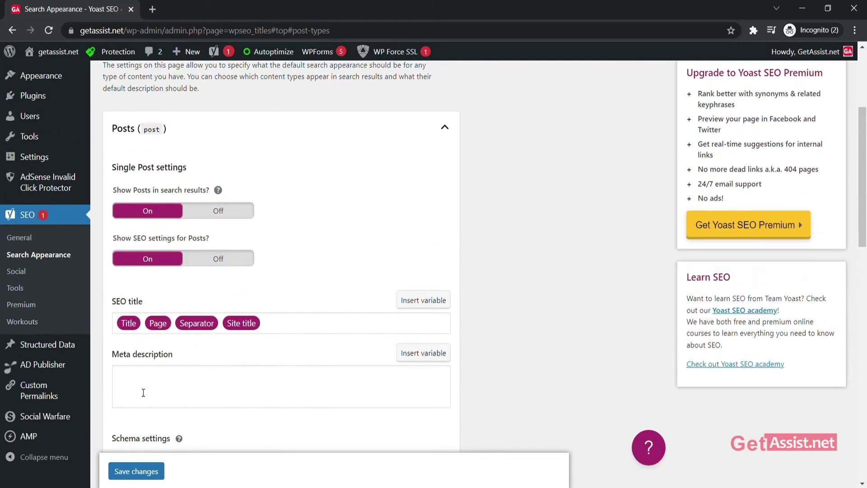
{"action": "scroll", "coordinate": [199, 267], "scroll_direction": "up", "scroll_amount": 3}
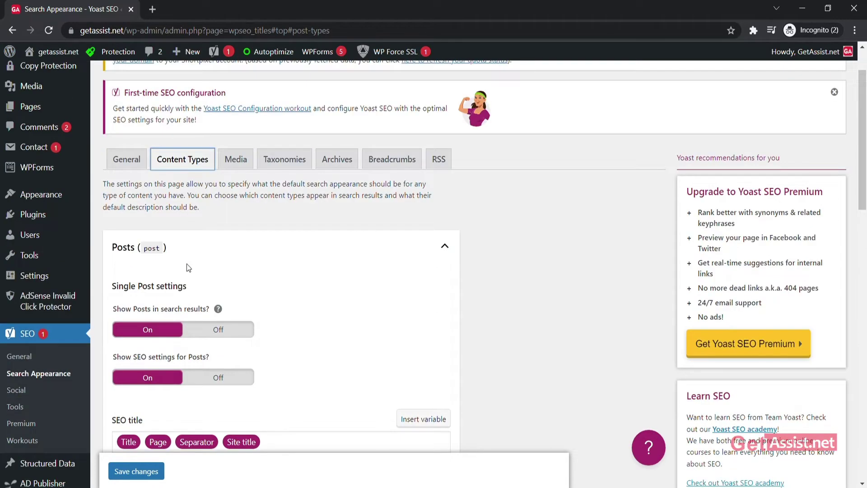
{"action": "scroll", "coordinate": [191, 291], "scroll_direction": "up", "scroll_amount": 2}
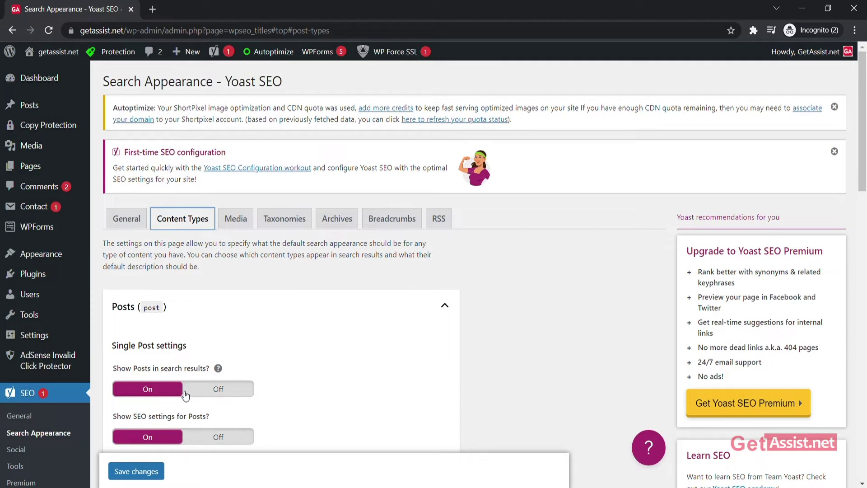
{"action": "left_click", "coordinate": [244, 226]}
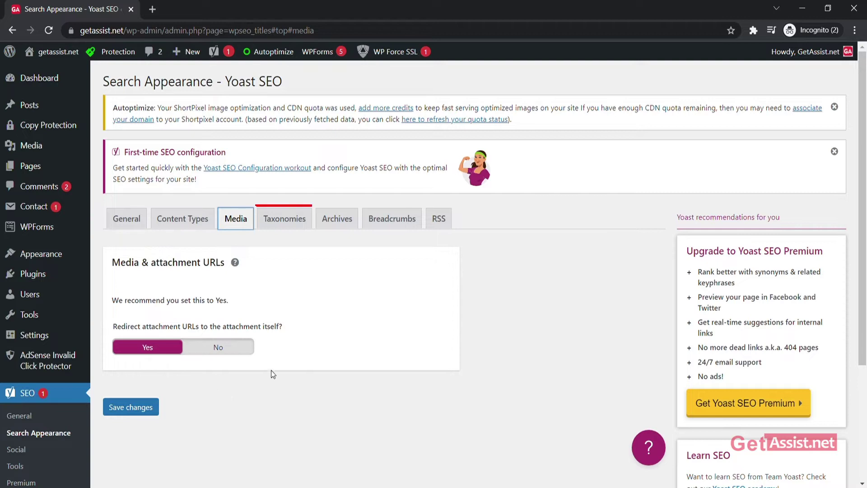
- Look over the category taxonomy, author archive and breadcrumbs search appearance settings
{"action": "left_click", "coordinate": [274, 209]}
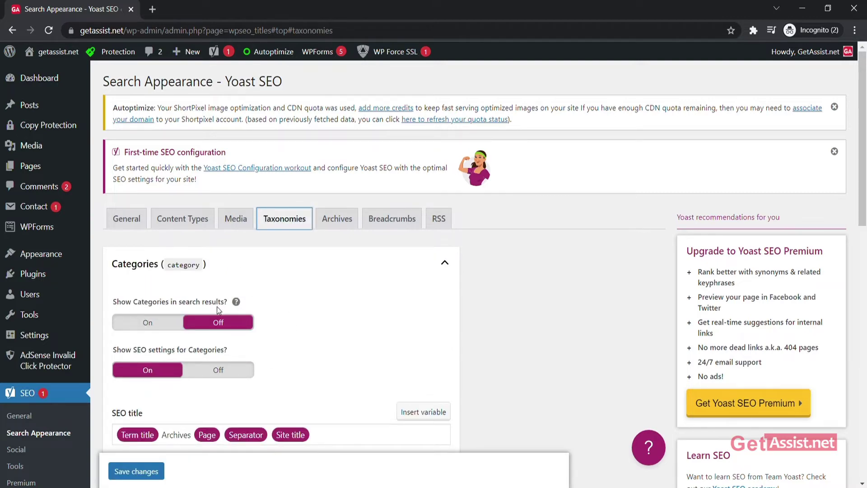
{"action": "scroll", "coordinate": [217, 308], "scroll_direction": "down", "scroll_amount": 5}
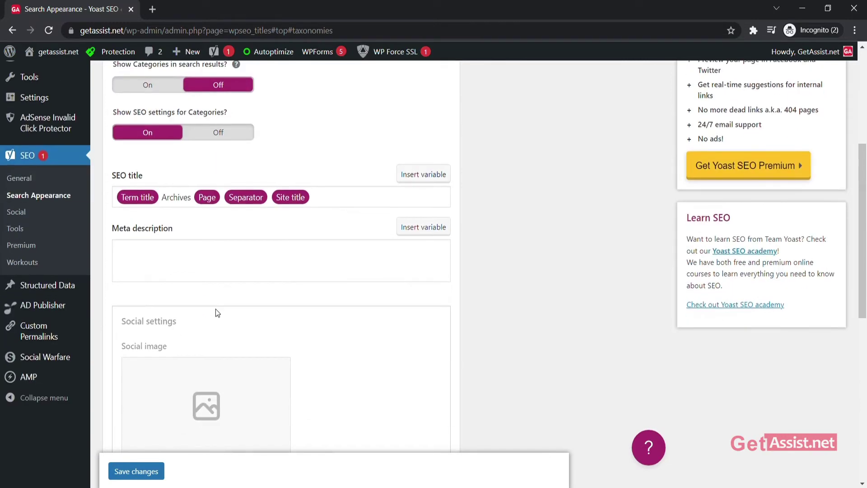
{"action": "scroll", "coordinate": [217, 312], "scroll_direction": "up", "scroll_amount": 5}
{"action": "left_click", "coordinate": [342, 165]}
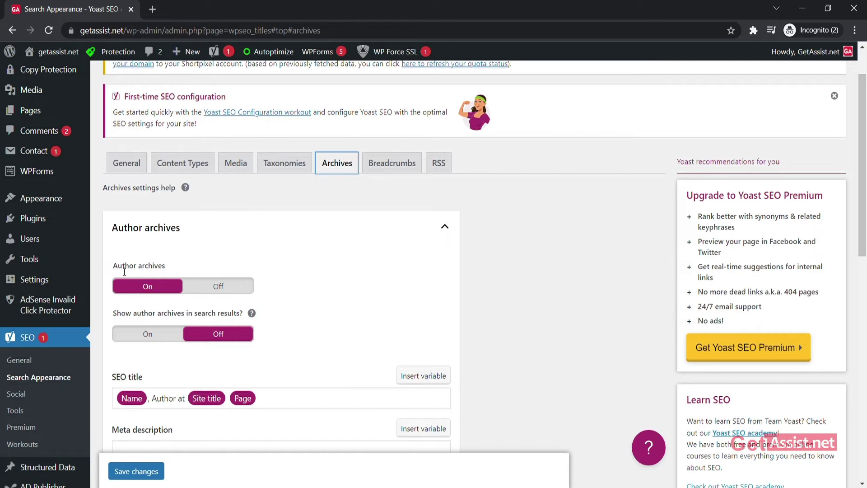
{"action": "left_click", "coordinate": [391, 163]}
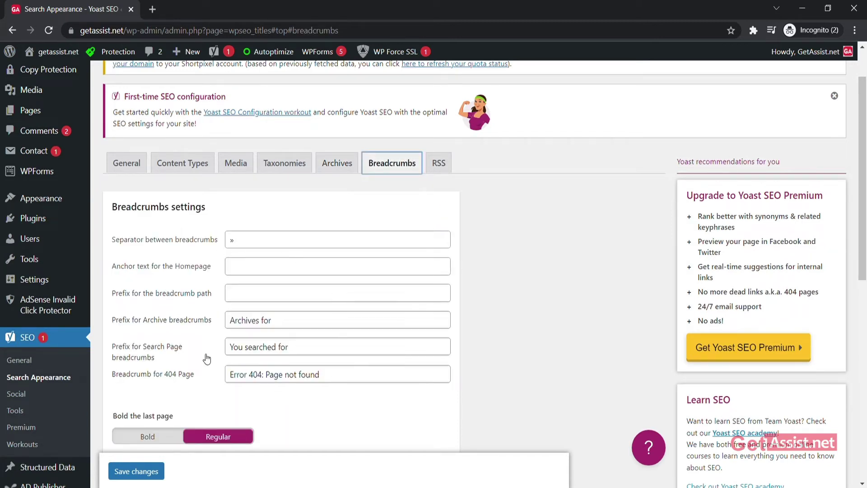
{"action": "scroll", "coordinate": [200, 341], "scroll_direction": "up", "scroll_amount": 2}
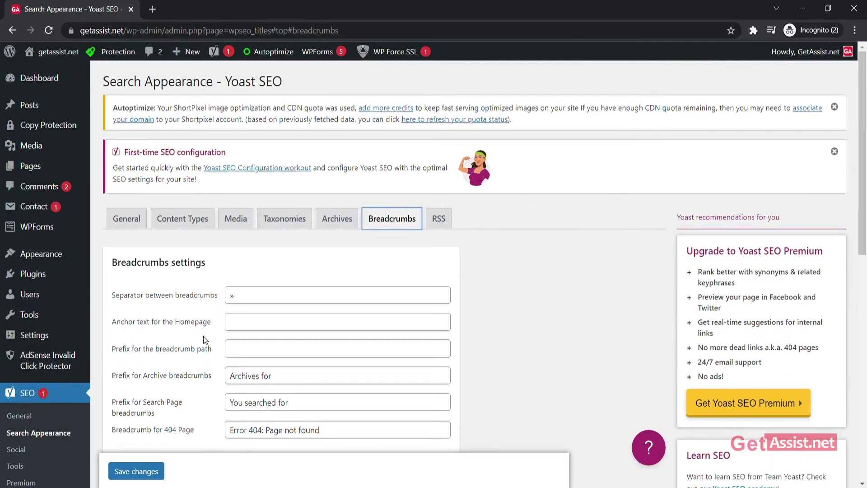
{"action": "scroll", "coordinate": [204, 340], "scroll_direction": "down", "scroll_amount": 1}
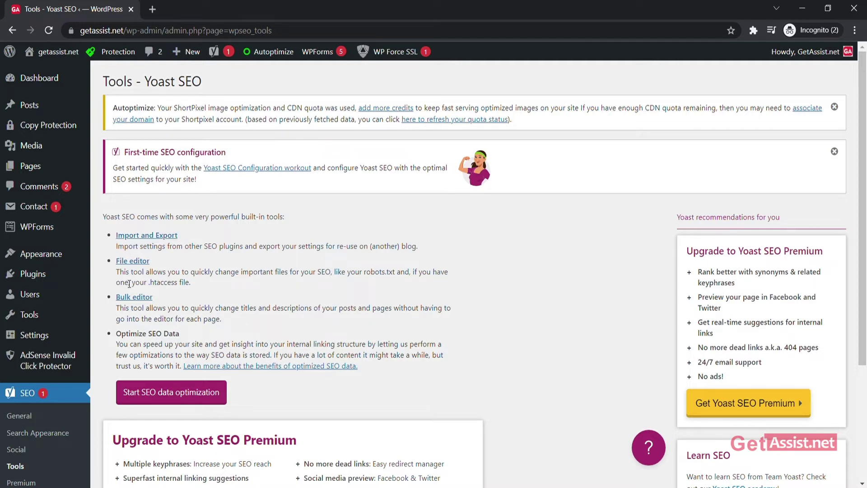
- Highlight the Import and Export description on the Yoast SEO Tools page
{"action": "left_click_drag", "start_coordinate": [399, 246], "coordinate": [185, 254]}
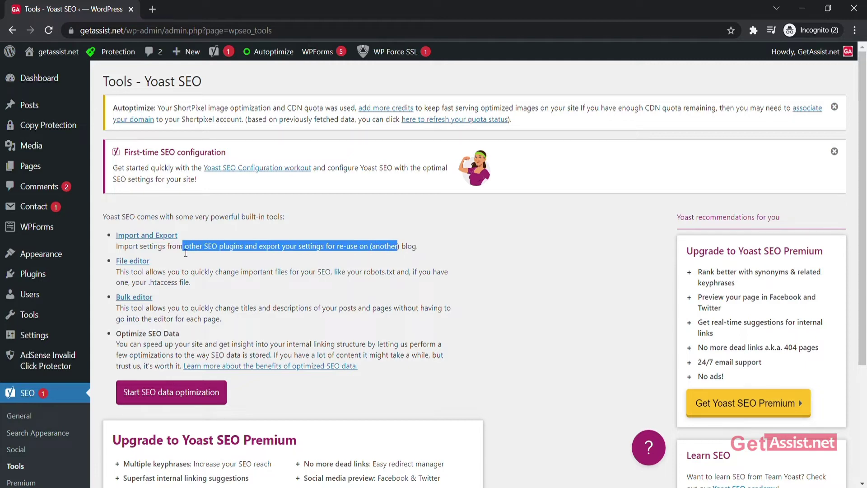
- Open Yoast's file editor and scroll through the robots.txt and .htaccess contents
{"action": "left_click", "coordinate": [141, 265]}
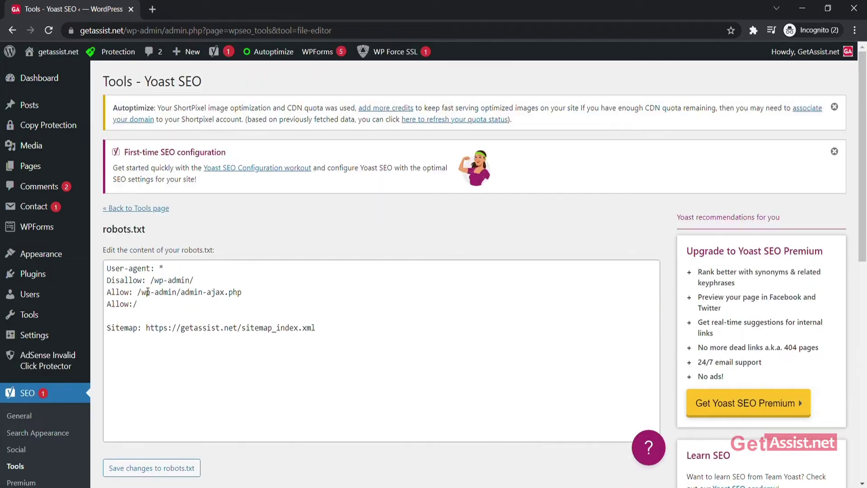
{"action": "left_click_drag", "start_coordinate": [100, 226], "coordinate": [181, 229]}
{"action": "scroll", "coordinate": [181, 229], "scroll_direction": "down", "scroll_amount": 6}
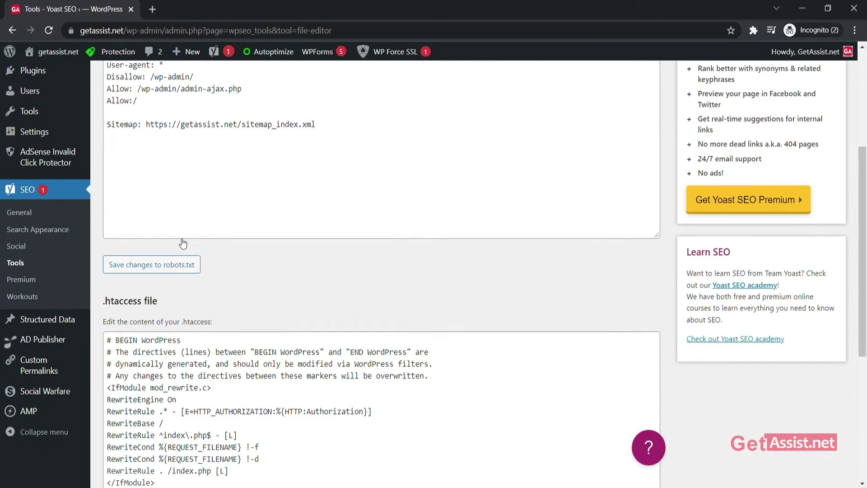
{"action": "left_click_drag", "start_coordinate": [107, 207], "coordinate": [174, 213]}
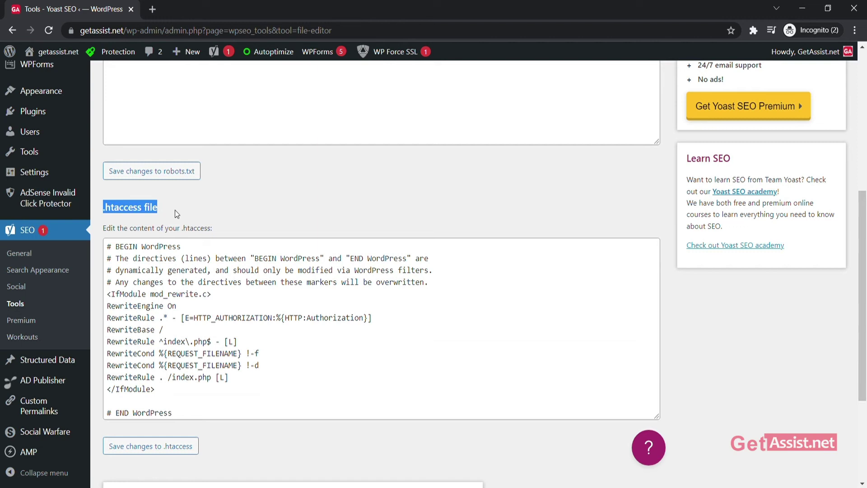
{"action": "scroll", "coordinate": [175, 339], "scroll_direction": "down", "scroll_amount": 4}
{"action": "scroll", "coordinate": [174, 337], "scroll_direction": "up", "scroll_amount": 5}
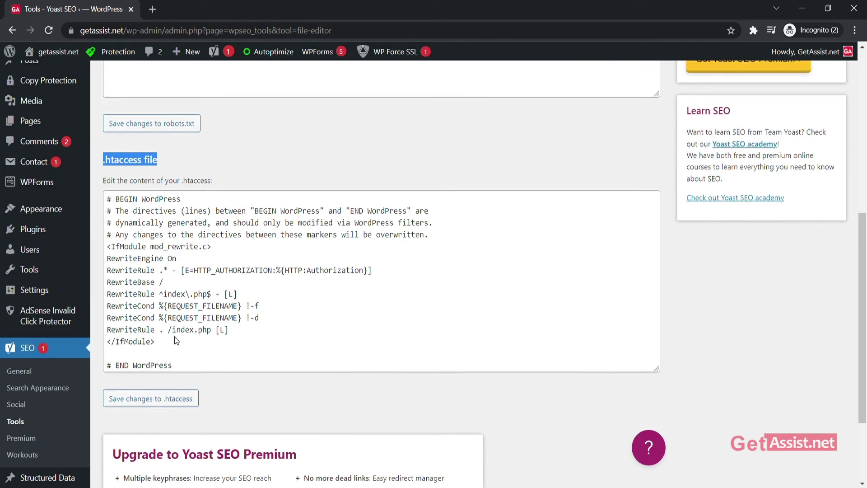
{"action": "scroll", "coordinate": [144, 249], "scroll_direction": "up", "scroll_amount": 3}
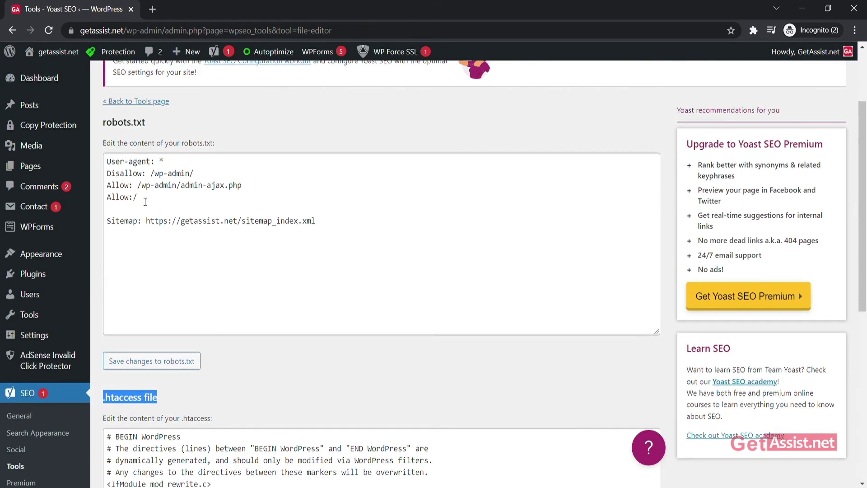
- Inspect the robots.txt Allow line, sitemap URL and Disallow rule for /wp-admin
{"action": "left_click_drag", "start_coordinate": [145, 201], "coordinate": [248, 193]}
{"action": "left_click_drag", "start_coordinate": [170, 221], "coordinate": [321, 226]}
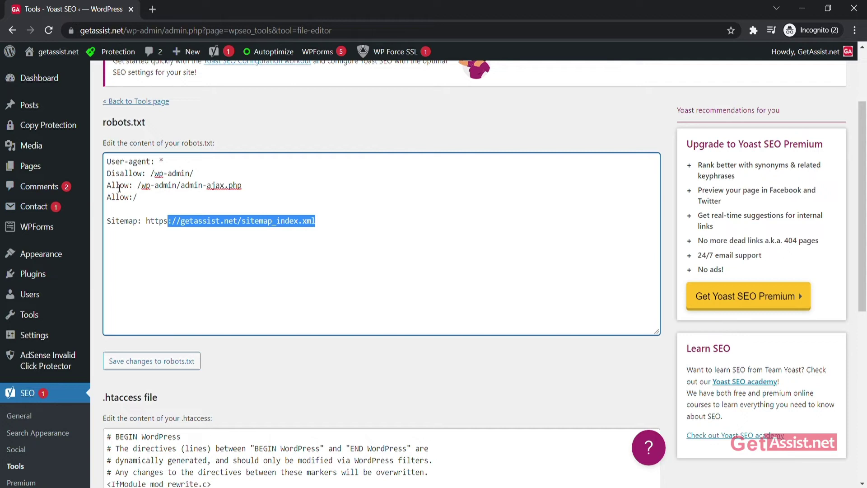
{"action": "left_click_drag", "start_coordinate": [143, 175], "coordinate": [195, 175]}
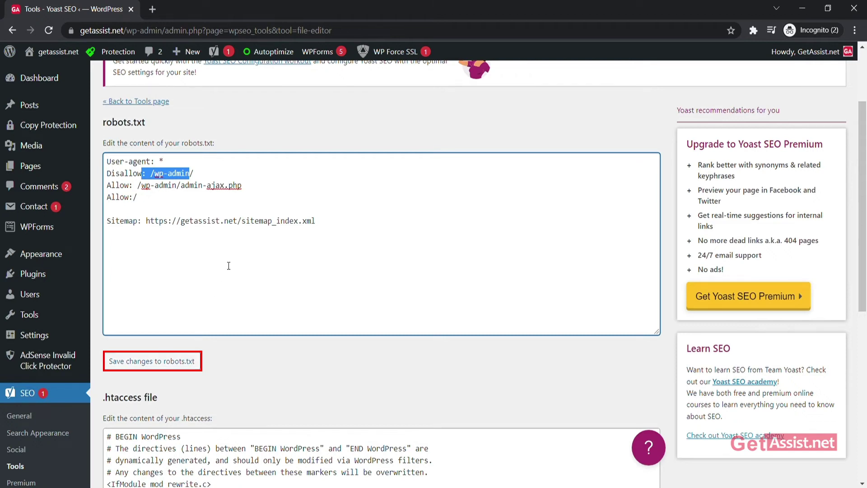
{"action": "scroll", "coordinate": [226, 289], "scroll_direction": "down", "scroll_amount": 3}
{"action": "scroll", "coordinate": [229, 303], "scroll_direction": "up", "scroll_amount": 4}
{"action": "scroll", "coordinate": [231, 305], "scroll_direction": "down", "scroll_amount": 3}
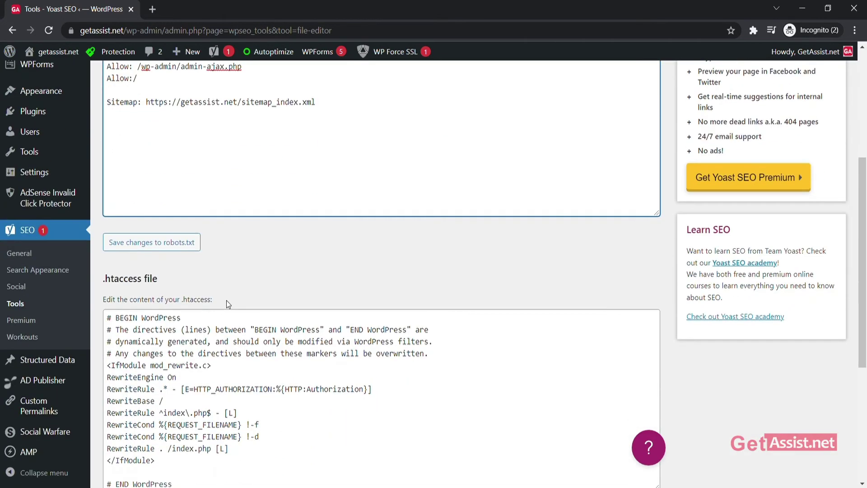
{"action": "left_click", "coordinate": [28, 257]}
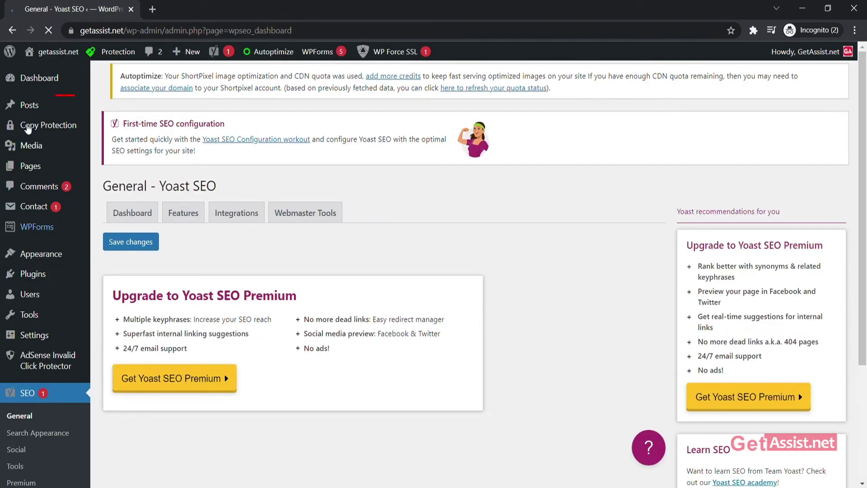
- Open All Posts and scroll the 2,356-item list to the Facebook Touch post
{"action": "mouse_move", "coordinate": [35, 106]}
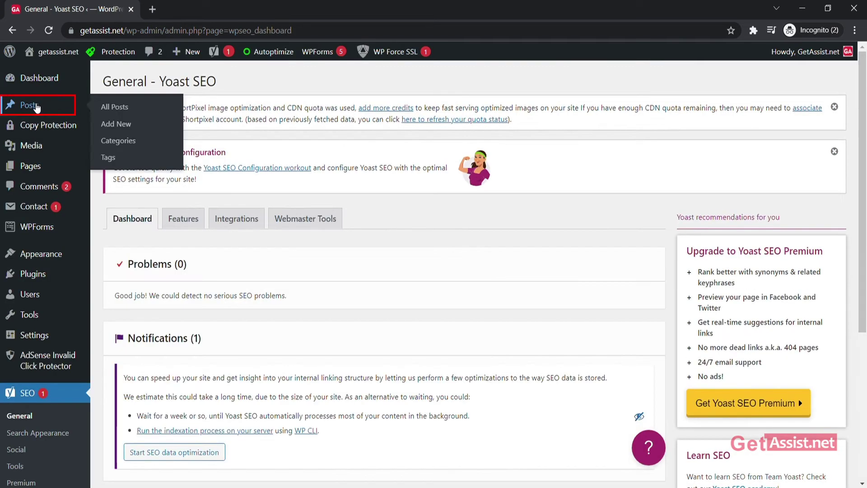
{"action": "left_click", "coordinate": [121, 108]}
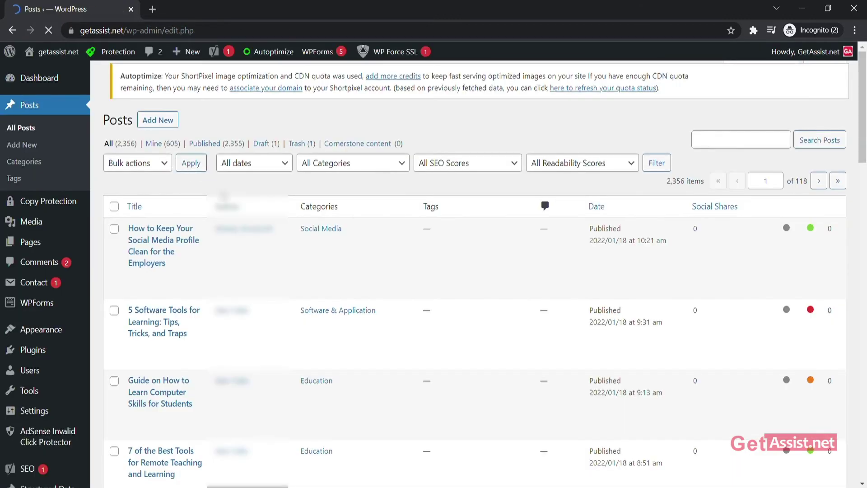
{"action": "scroll", "coordinate": [266, 310], "scroll_direction": "down", "scroll_amount": 2}
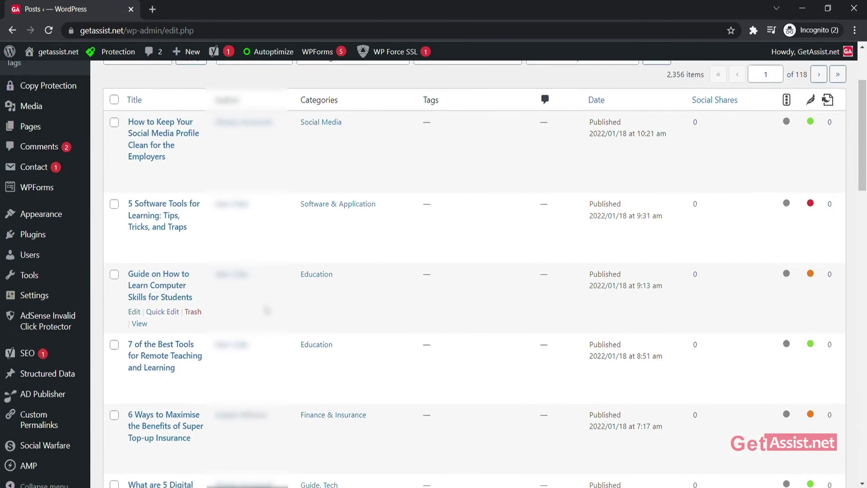
{"action": "scroll", "coordinate": [267, 312], "scroll_direction": "down", "scroll_amount": 3}
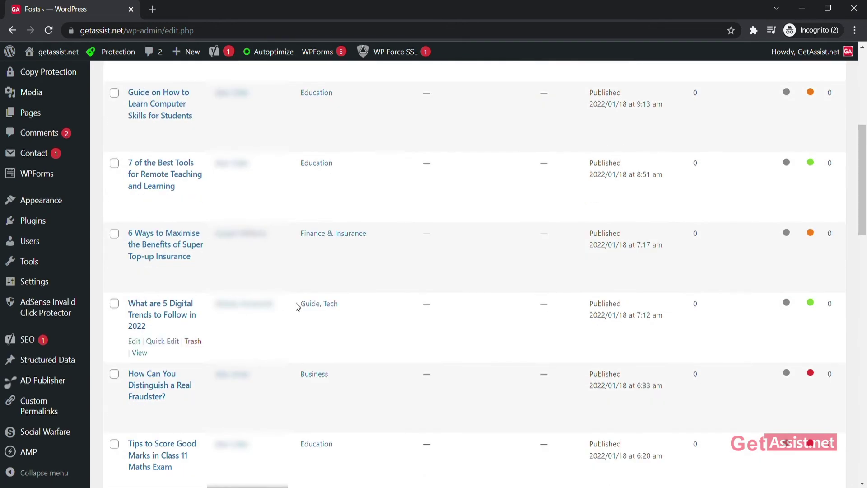
{"action": "scroll", "coordinate": [234, 372], "scroll_direction": "down", "scroll_amount": 2}
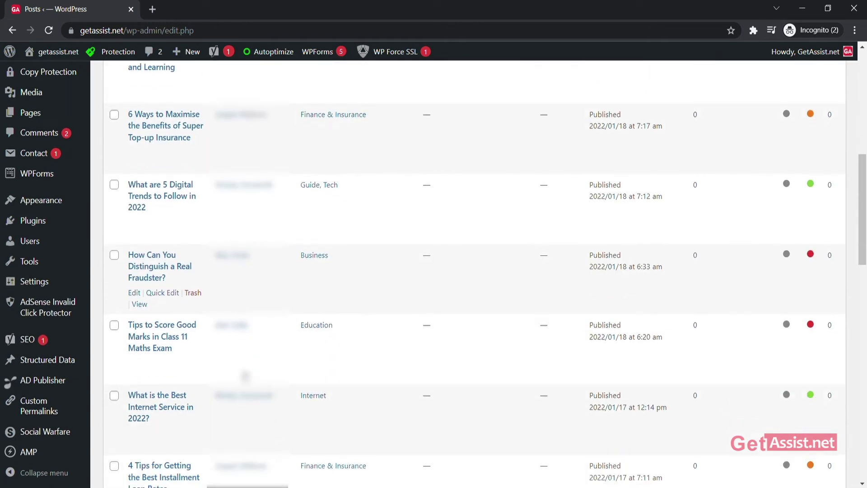
{"action": "scroll", "coordinate": [252, 369], "scroll_direction": "down", "scroll_amount": 3}
{"action": "scroll", "coordinate": [257, 369], "scroll_direction": "down", "scroll_amount": 3}
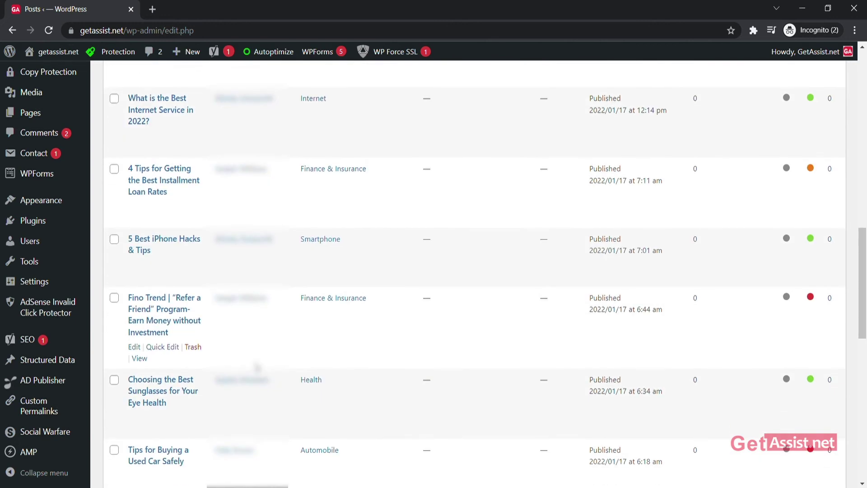
{"action": "scroll", "coordinate": [257, 368], "scroll_direction": "down", "scroll_amount": 5}
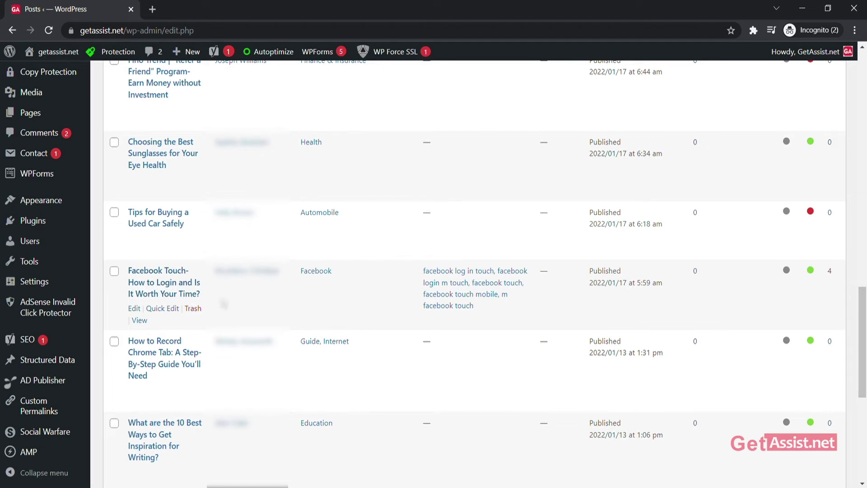
{"action": "scroll", "coordinate": [305, 307], "scroll_direction": "down", "scroll_amount": 5}
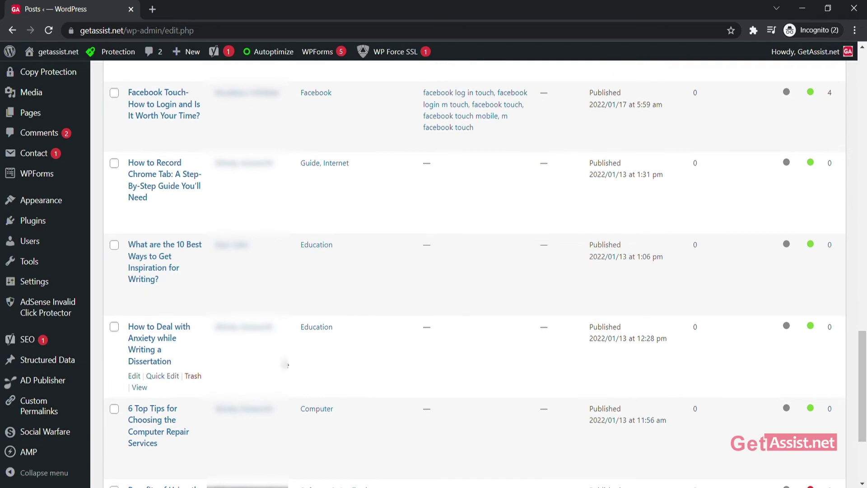
{"action": "scroll", "coordinate": [231, 365], "scroll_direction": "down", "scroll_amount": 2}
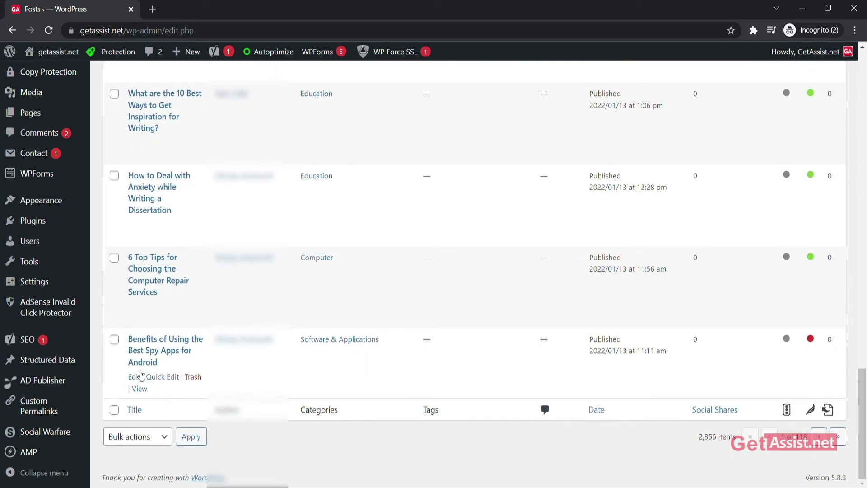
{"action": "scroll", "coordinate": [264, 278], "scroll_direction": "up", "scroll_amount": 5}
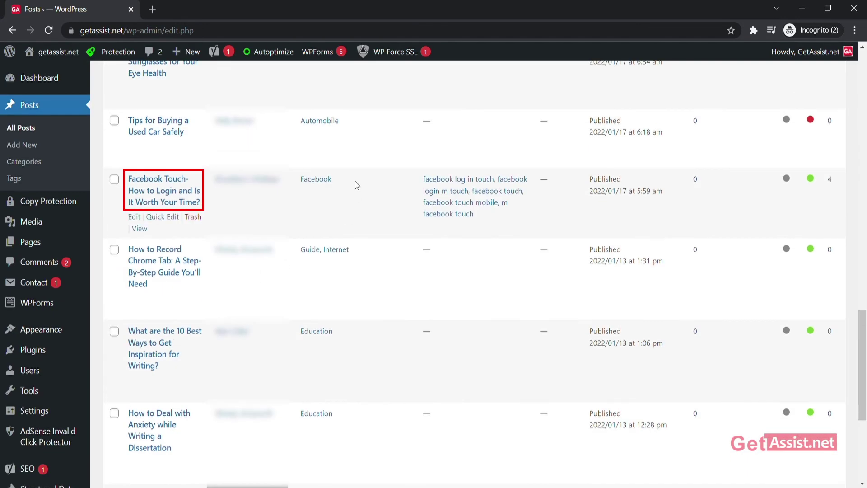
- Open 'Facebook Touch- How to Login and Is It Worth Your Time?' in the block editor
{"action": "left_click", "coordinate": [155, 195], "text": "ctrl"}
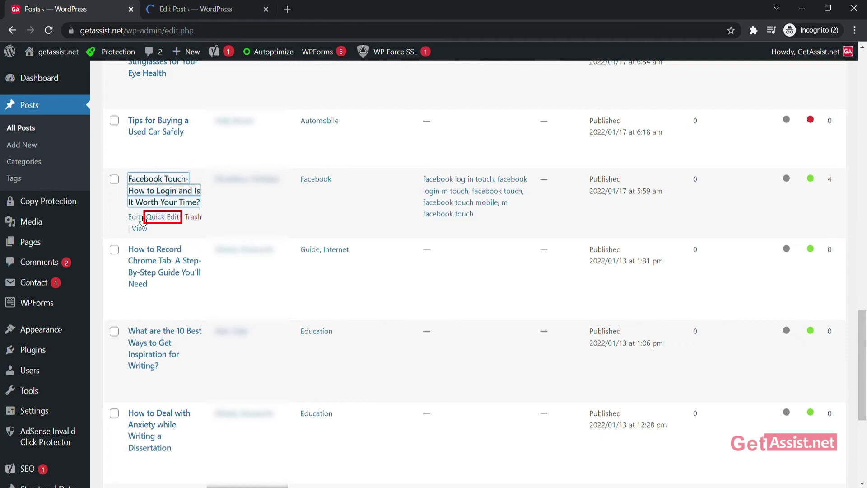
{"action": "left_click", "coordinate": [174, 217]}
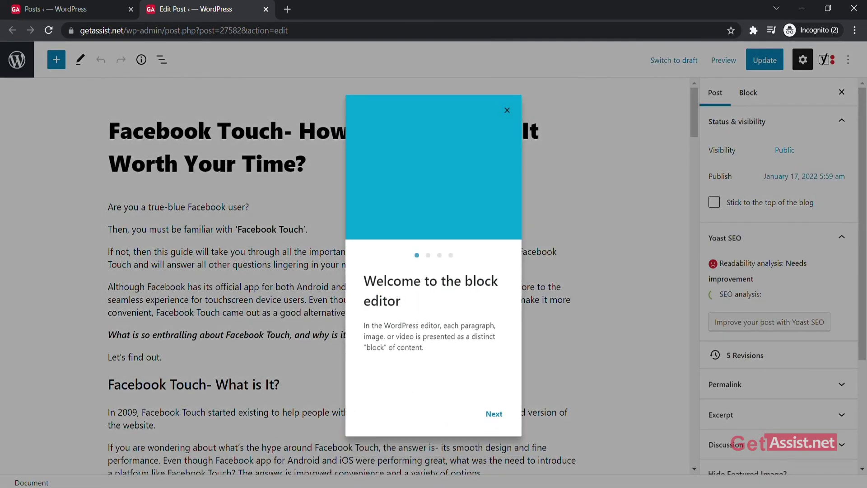
- Dismiss the block editor welcome guide and scroll down to the Yoast SEO meta box
{"action": "left_click", "coordinate": [507, 110]}
{"action": "scroll", "coordinate": [302, 190], "scroll_direction": "down", "scroll_amount": 10}
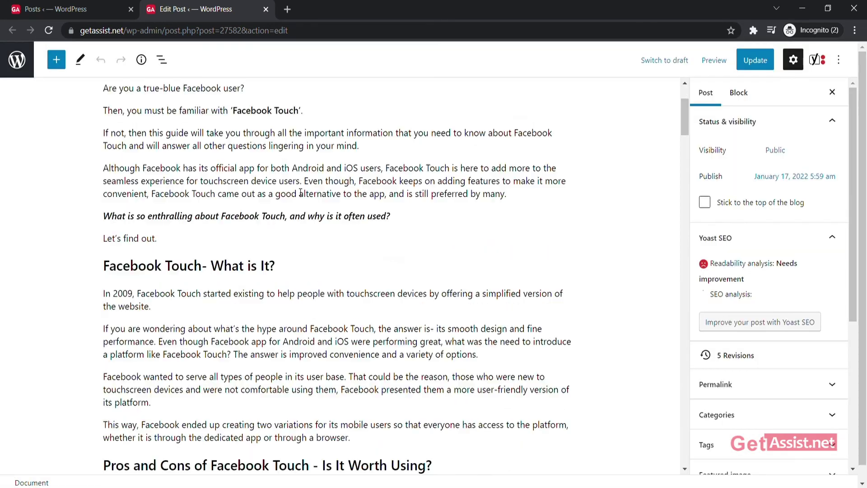
{"action": "scroll", "coordinate": [301, 188], "scroll_direction": "down", "scroll_amount": 20}
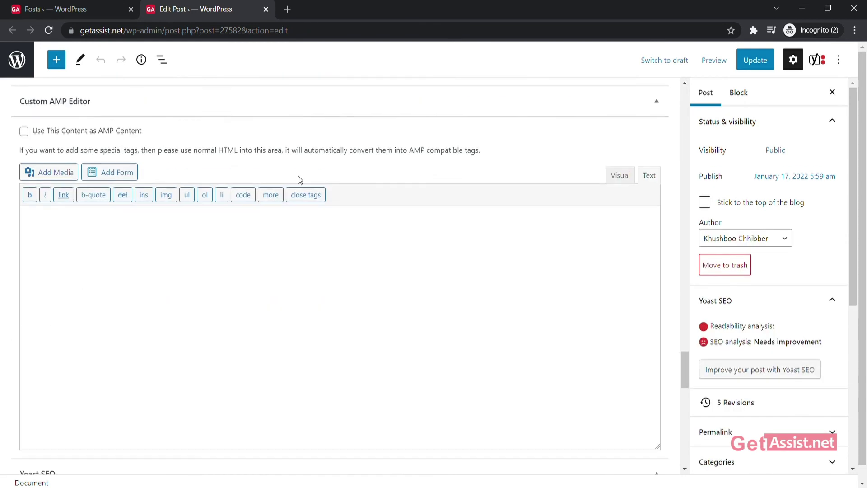
{"action": "scroll", "coordinate": [297, 183], "scroll_direction": "down", "scroll_amount": 8}
{"action": "scroll", "coordinate": [296, 185], "scroll_direction": "up", "scroll_amount": 1}
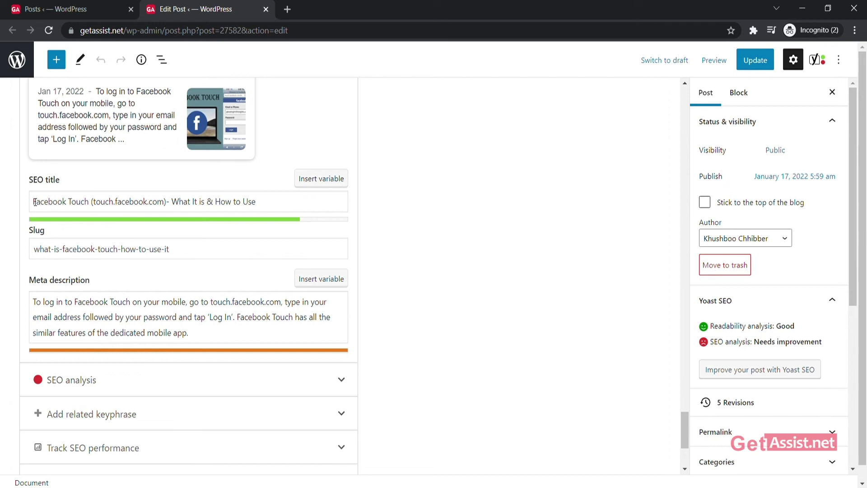
- Highlight 'Facebook Touch' in the SEO title and review the slug and meta description
{"action": "mouse_move", "coordinate": [91, 202]}
{"action": "left_mouse_down"}
{"action": "mouse_move", "coordinate": [27, 296]}
{"action": "mouse_move", "coordinate": [104, 334]}
{"action": "mouse_move", "coordinate": [252, 340]}
{"action": "left_mouse_up"}
{"action": "scroll", "coordinate": [248, 333], "scroll_direction": "down", "scroll_amount": 3}
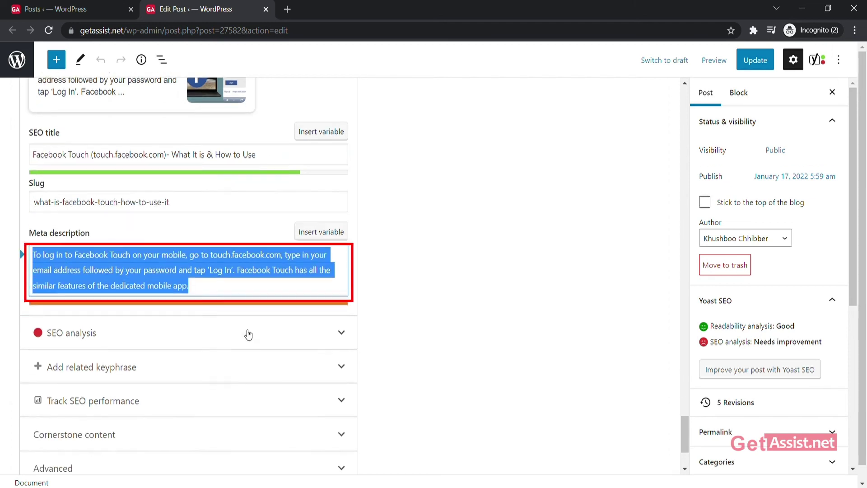
{"action": "scroll", "coordinate": [217, 300], "scroll_direction": "up", "scroll_amount": 5}
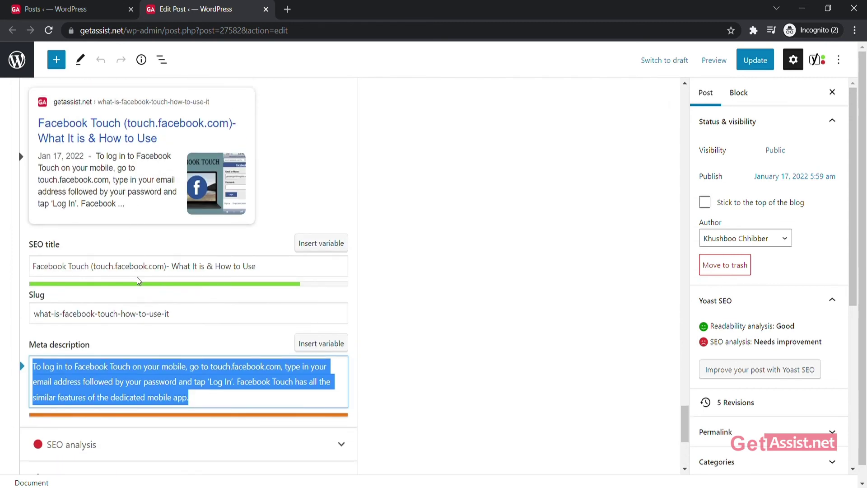
{"action": "scroll", "coordinate": [140, 281], "scroll_direction": "down", "scroll_amount": 1}
{"action": "scroll", "coordinate": [745, 311], "scroll_direction": "down", "scroll_amount": 5}
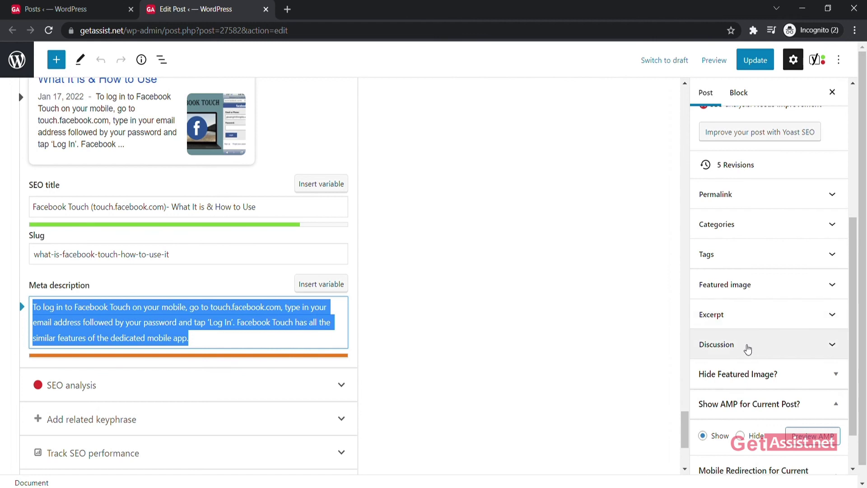
- Expand the Tags panel to show the five Facebook Touch tags, then expand Categories
{"action": "left_click", "coordinate": [768, 256]}
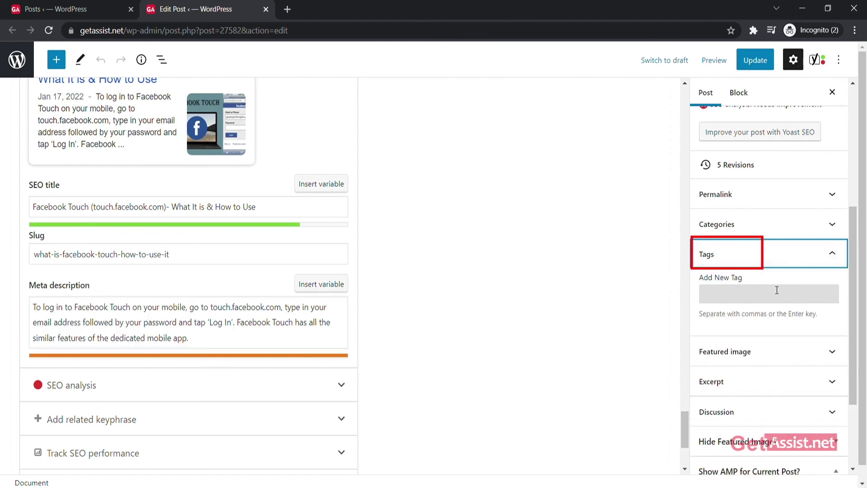
{"action": "scroll", "coordinate": [768, 343], "scroll_direction": "up", "scroll_amount": 4}
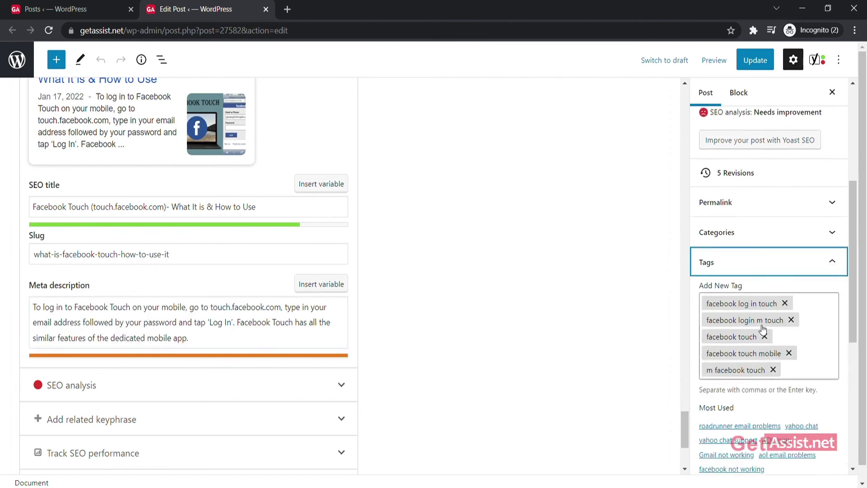
{"action": "scroll", "coordinate": [763, 328], "scroll_direction": "down", "scroll_amount": 4}
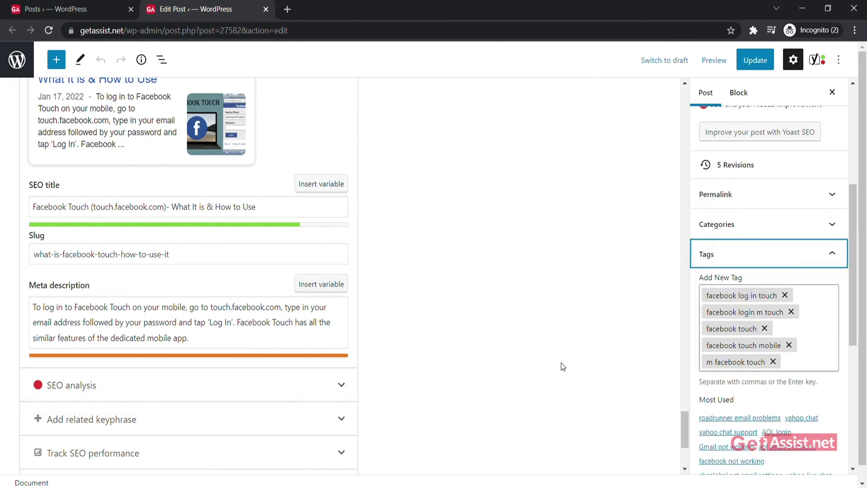
{"action": "left_click", "coordinate": [723, 224]}
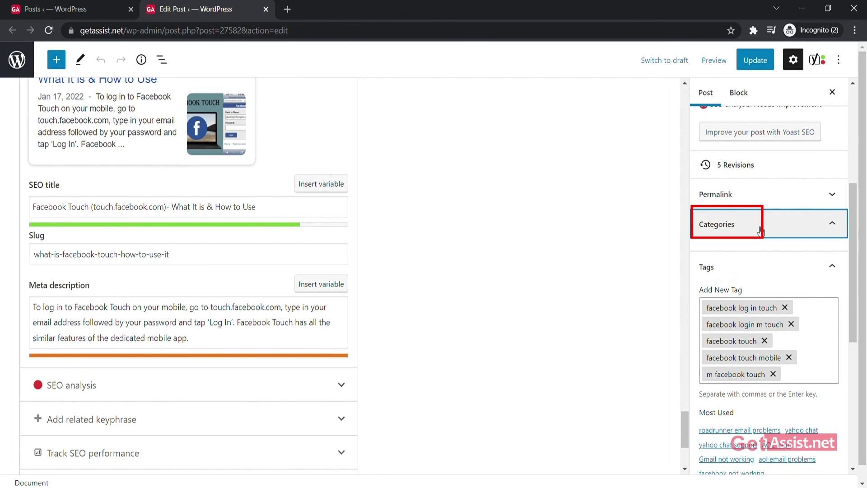